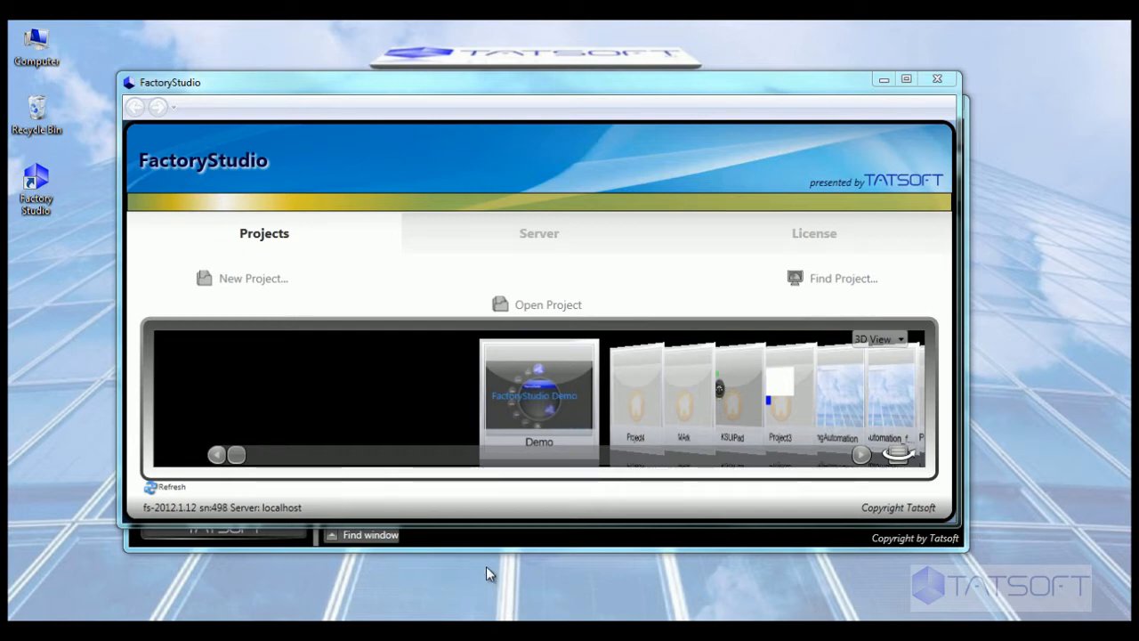
Step: Bring up the Demo project window and open the project's redundancy settings
click(460, 542)
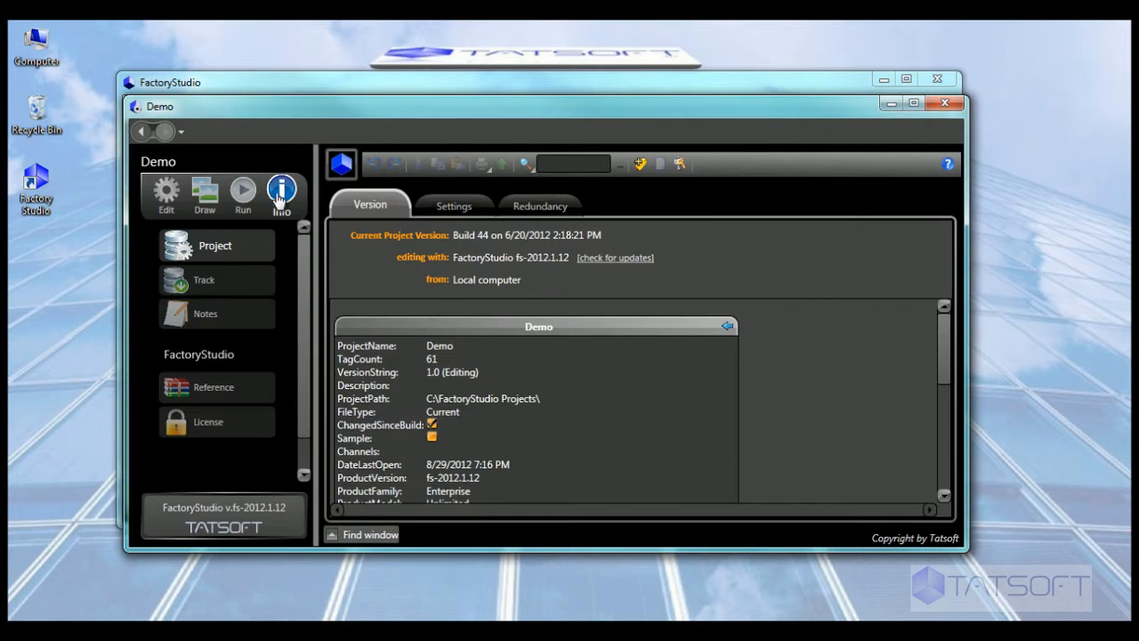
click(214, 256)
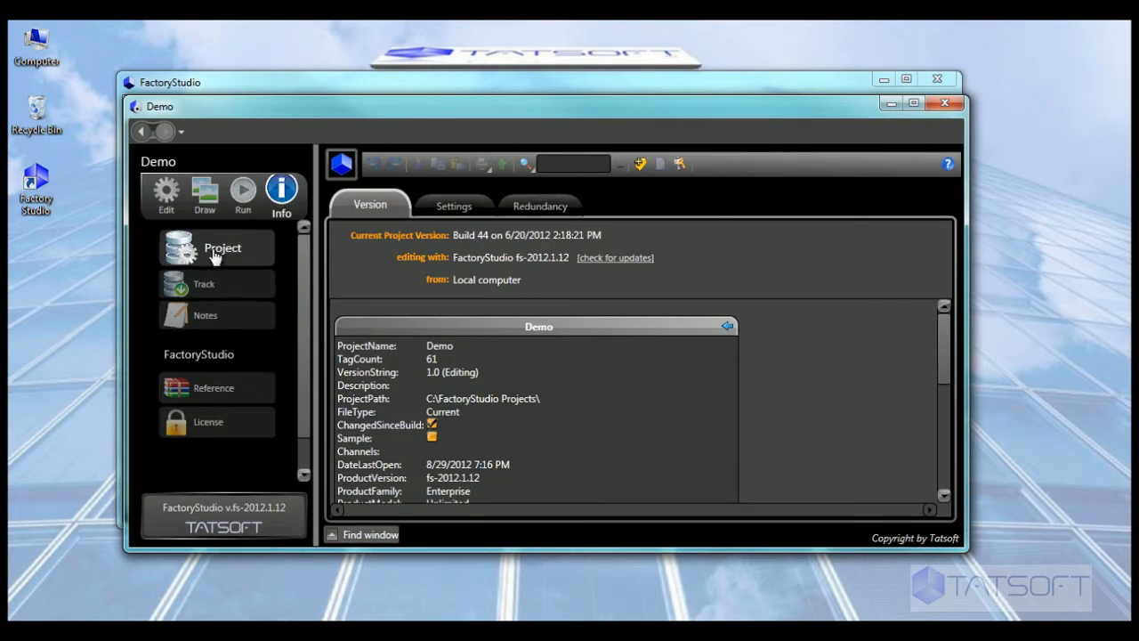
click(531, 209)
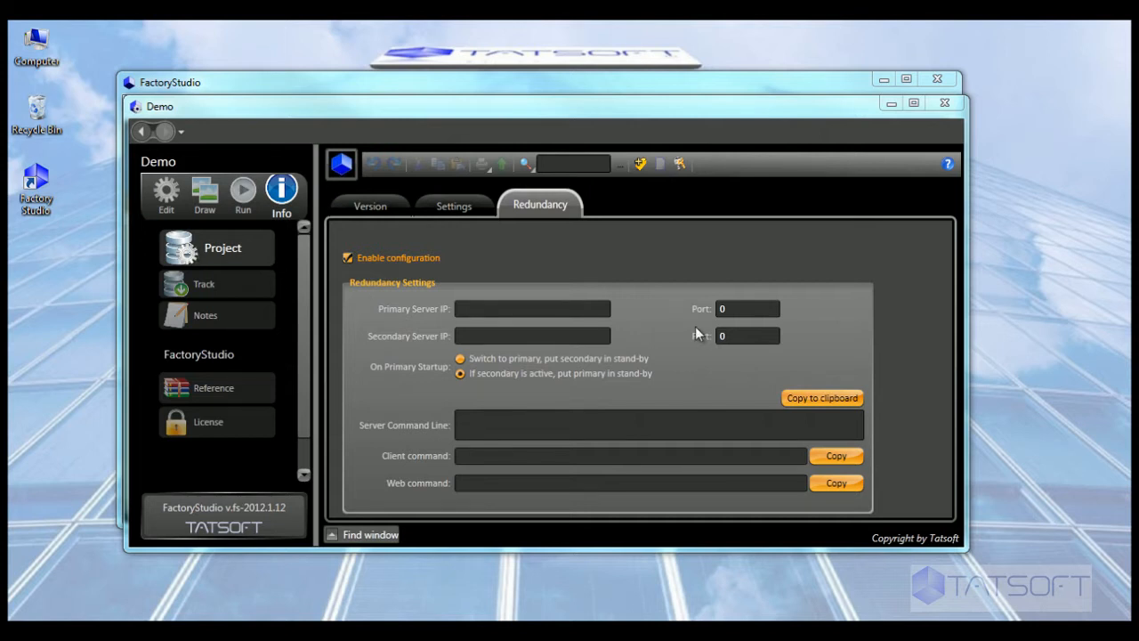
Step: Set the primary server IP to 192.168.1.1 and the secondary to 1, and copy the generated server command line
click(519, 309)
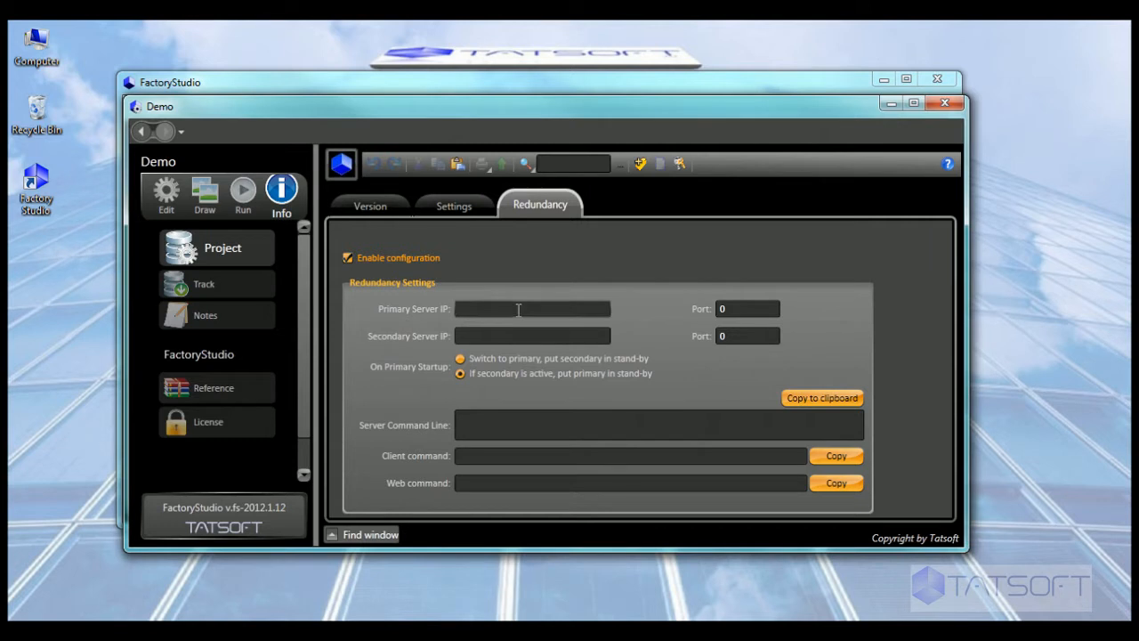
text(192.168.1.1)
click(520, 335)
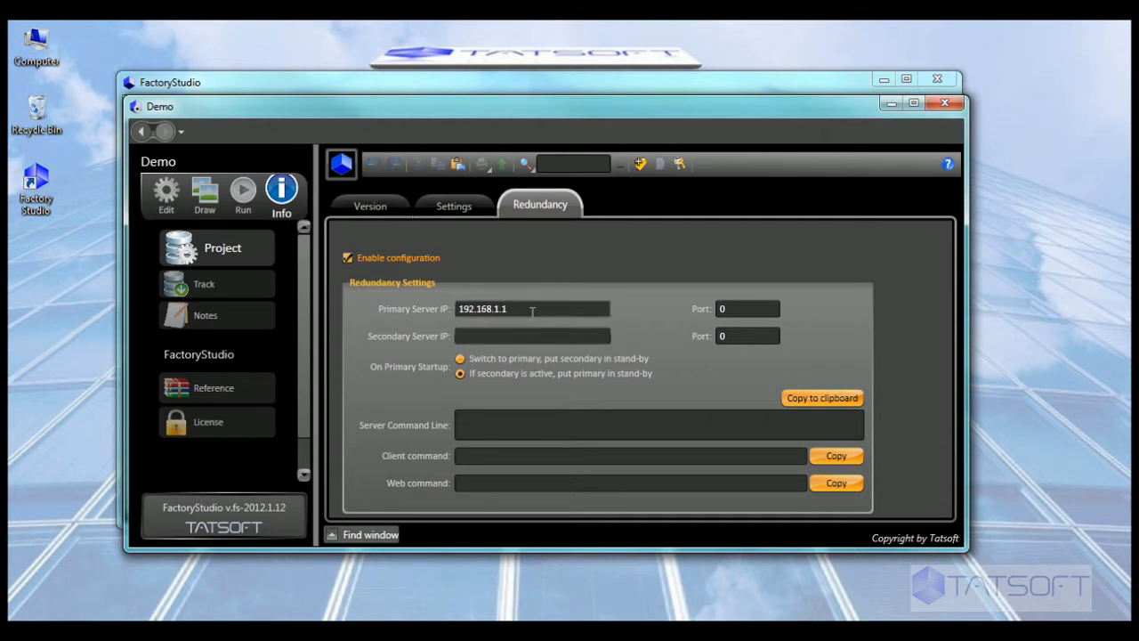
text(1)
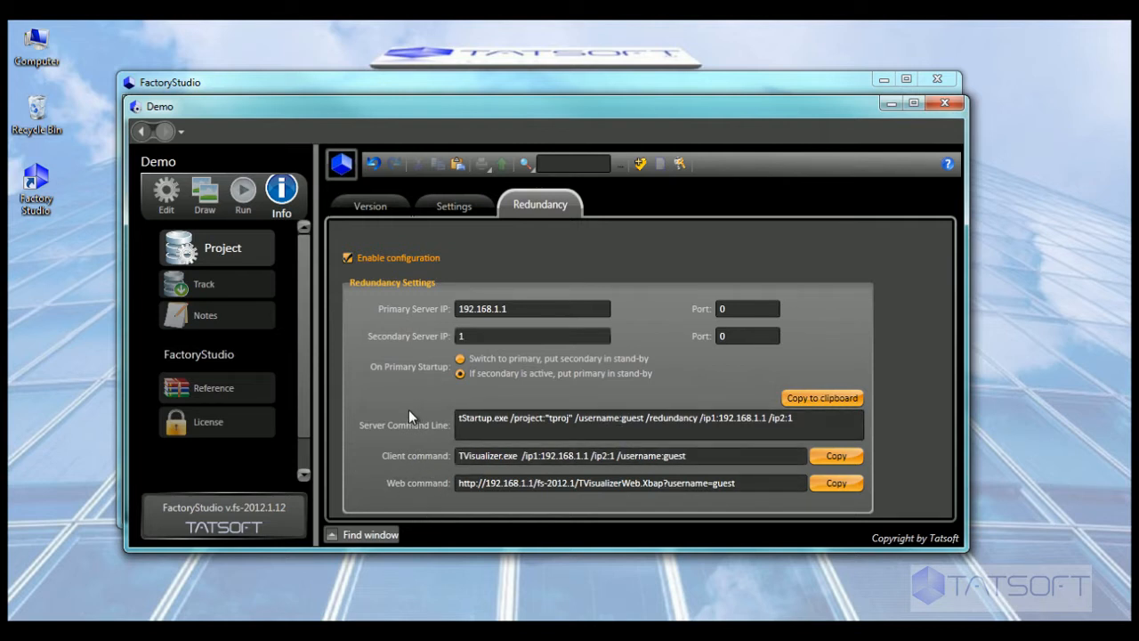
click(814, 400)
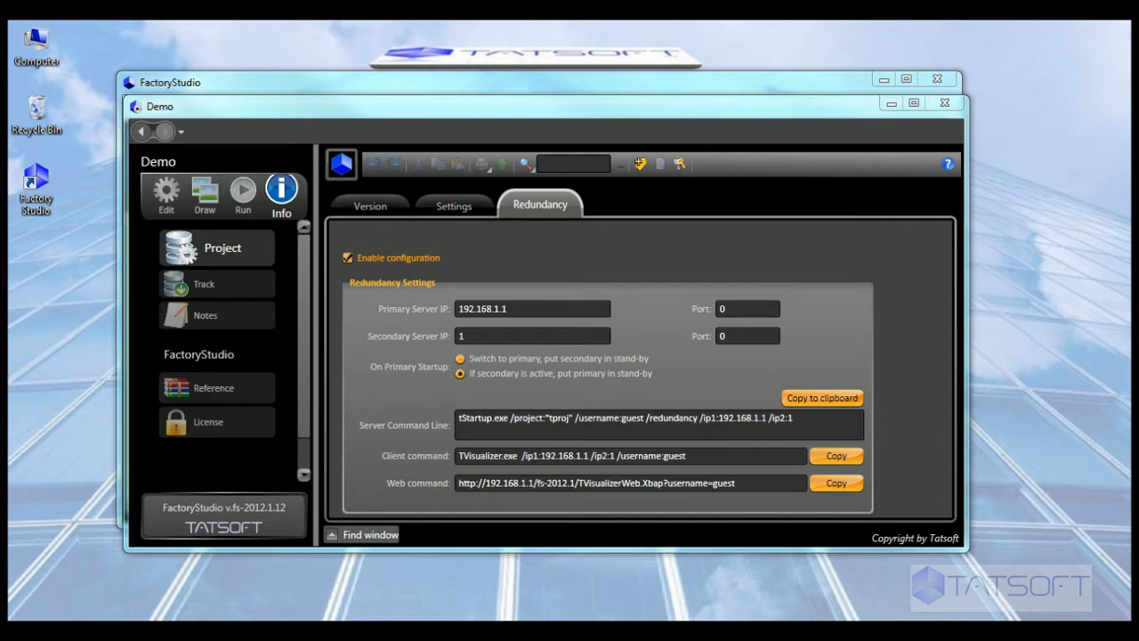
Step: Open the Windows Startup programs folder in a file window
click(18, 614)
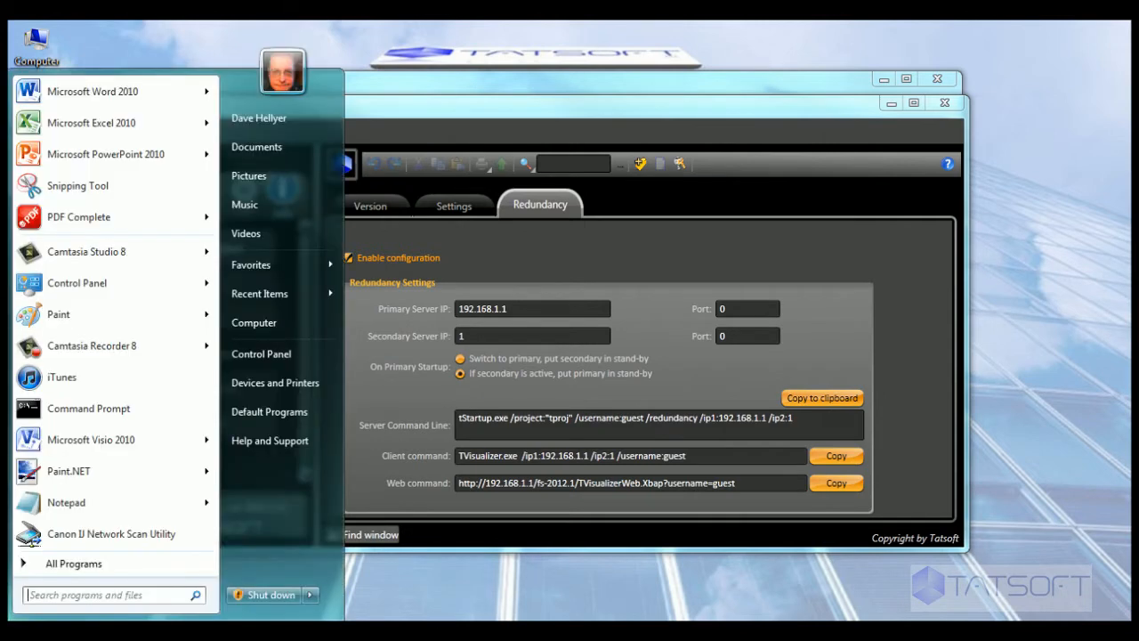
click(62, 564)
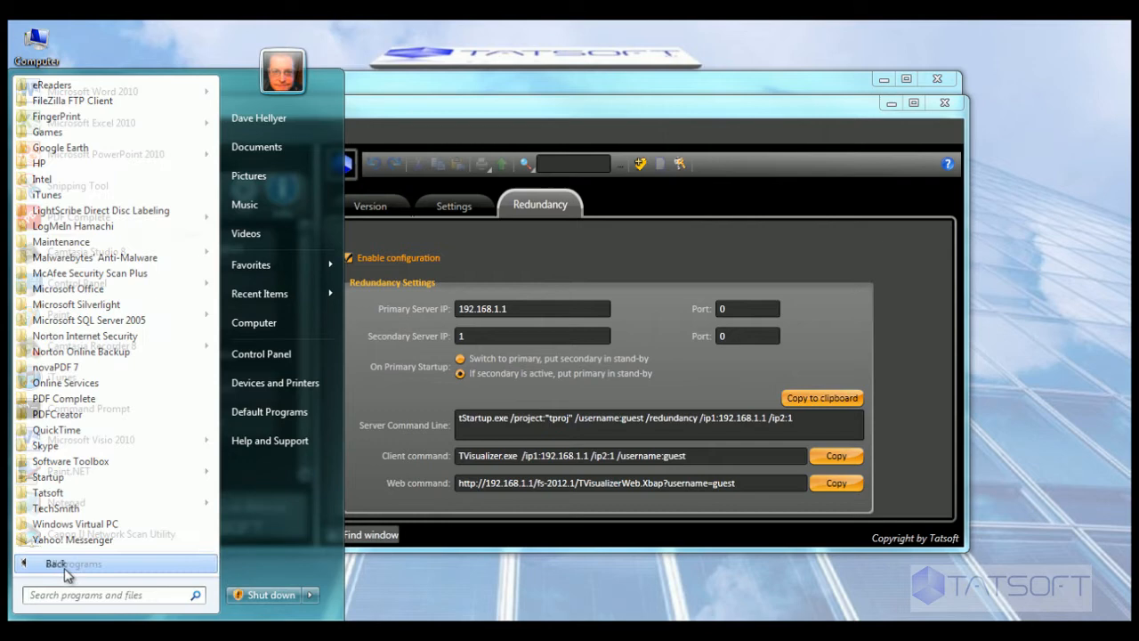
right_click(55, 480)
click(84, 506)
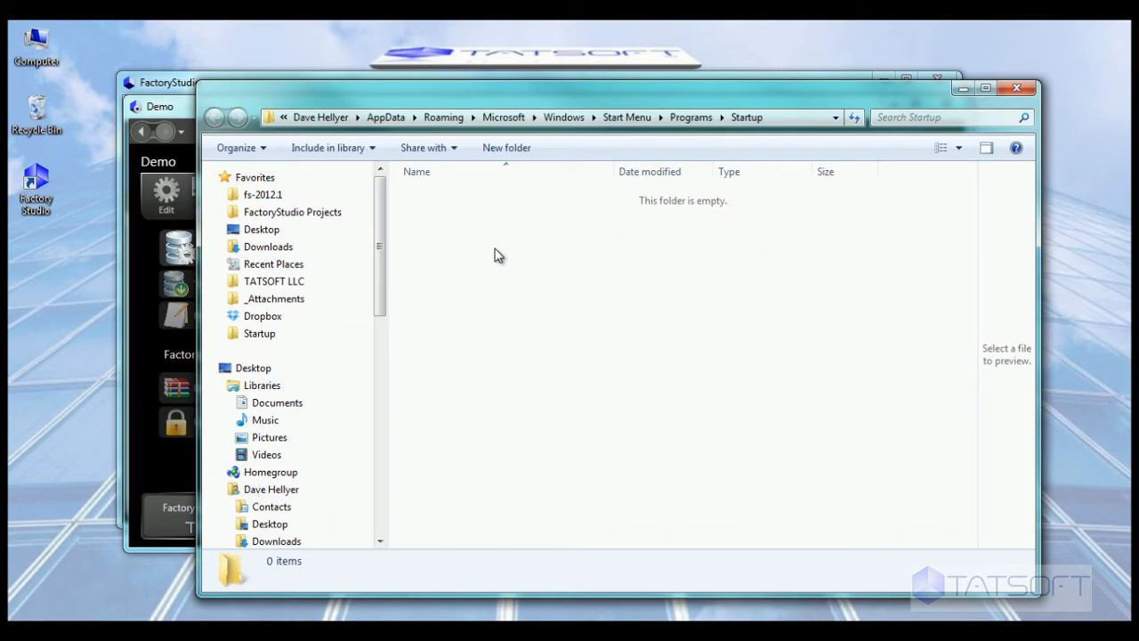
Step: Start a new shortcut in the Startup folder with the copied server command line as its location
right_click(496, 251)
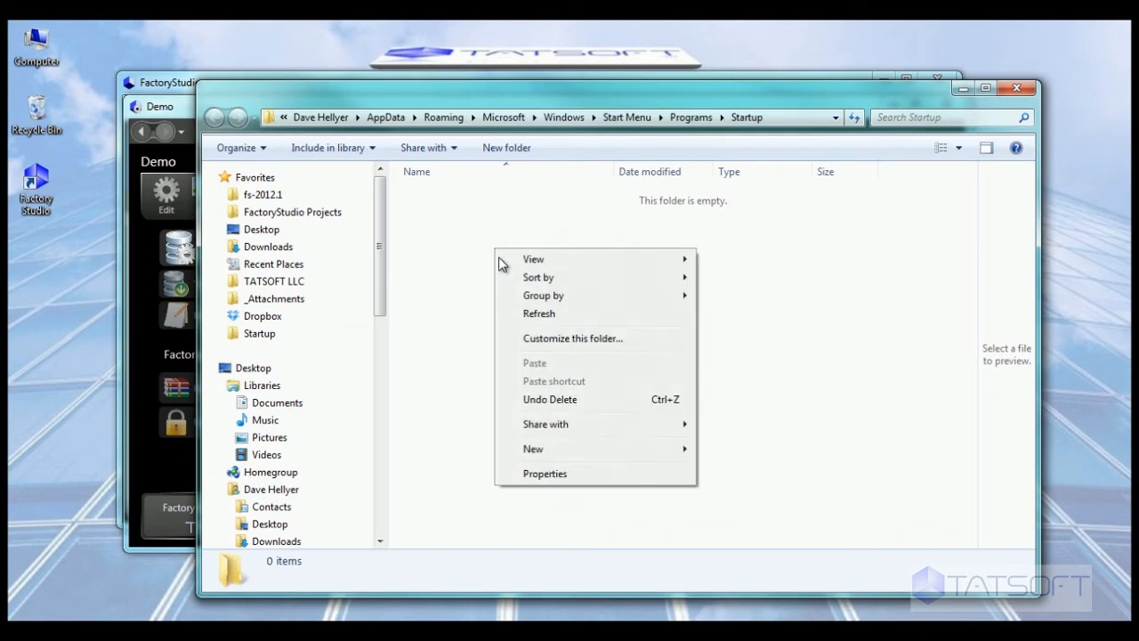
mouse_move(539, 458)
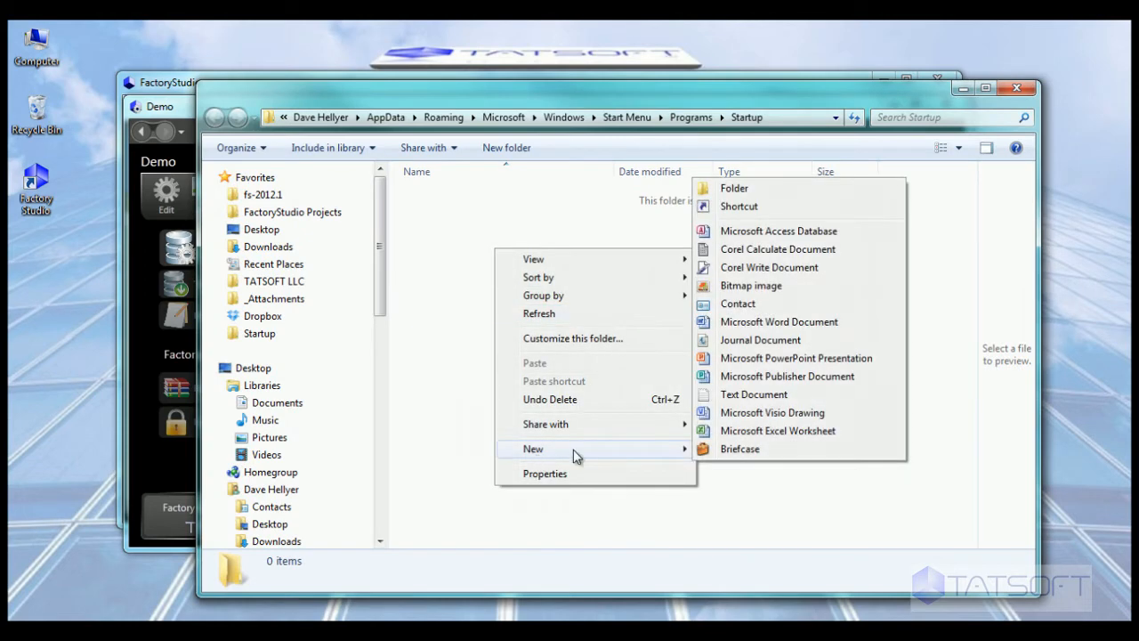
click(738, 206)
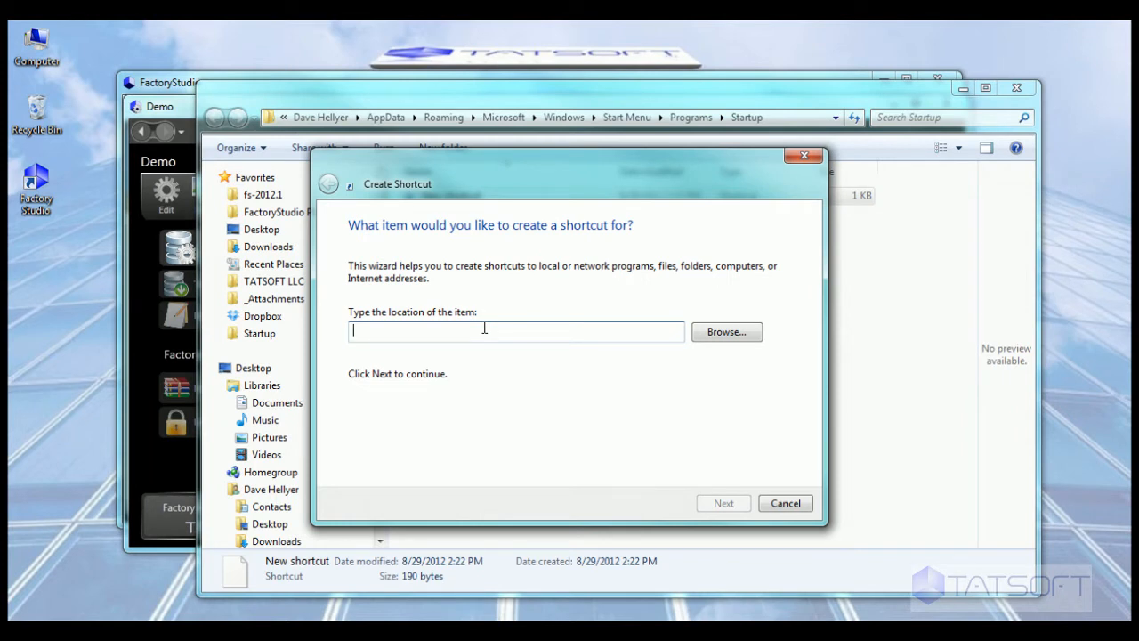
key(ctrl+v)
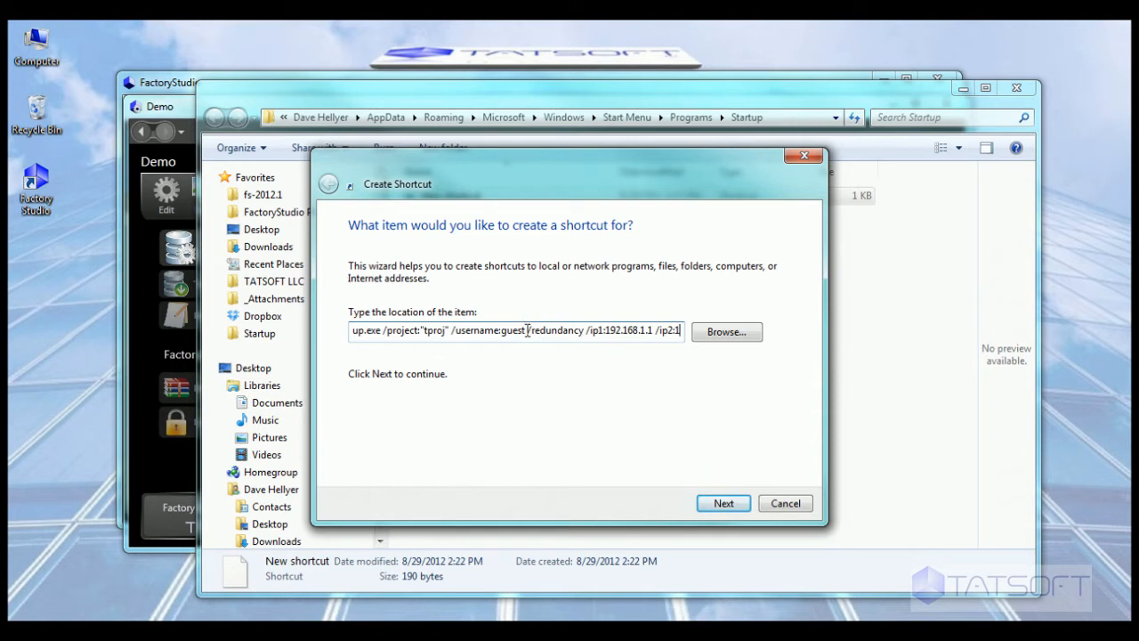
Step: Remove the /redundancy, /ip1 and /ip2 parameters from the end of the shortcut's command line
drag(527, 330, 710, 317)
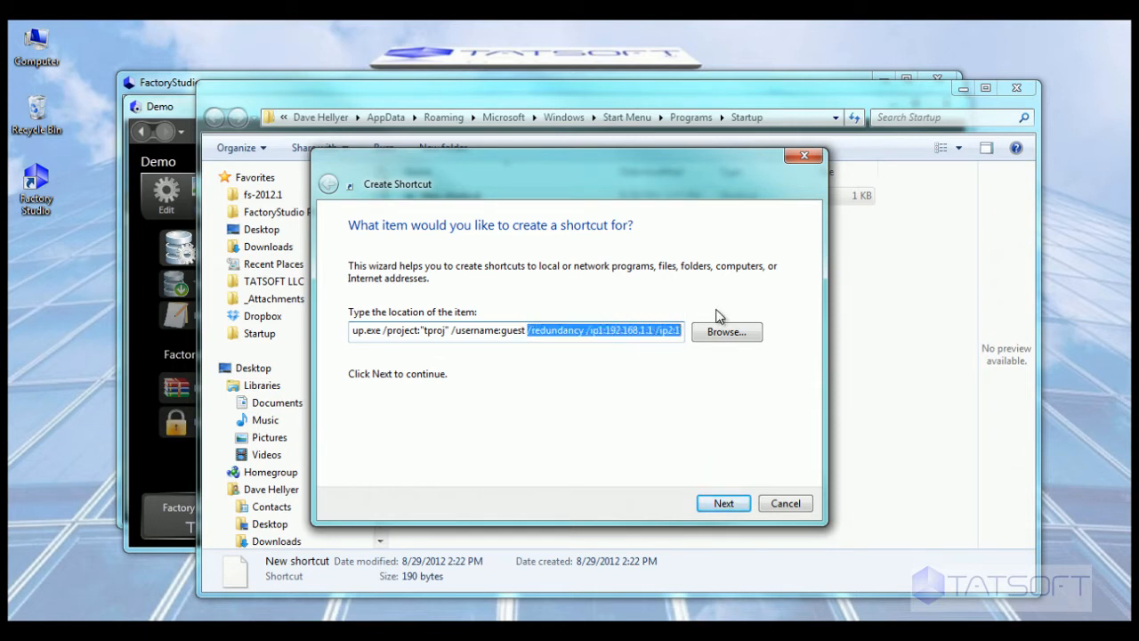
key(Delete)
key(Home)
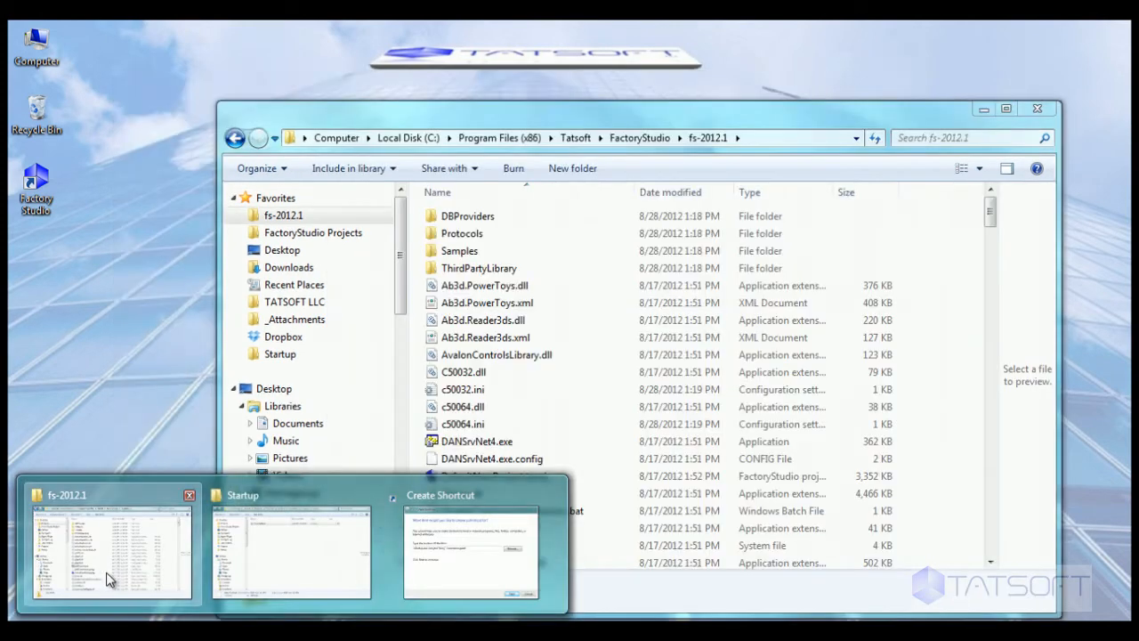
Step: Copy the full path of the fs-2012.1 installation folder from its file window, and close that window
click(107, 583)
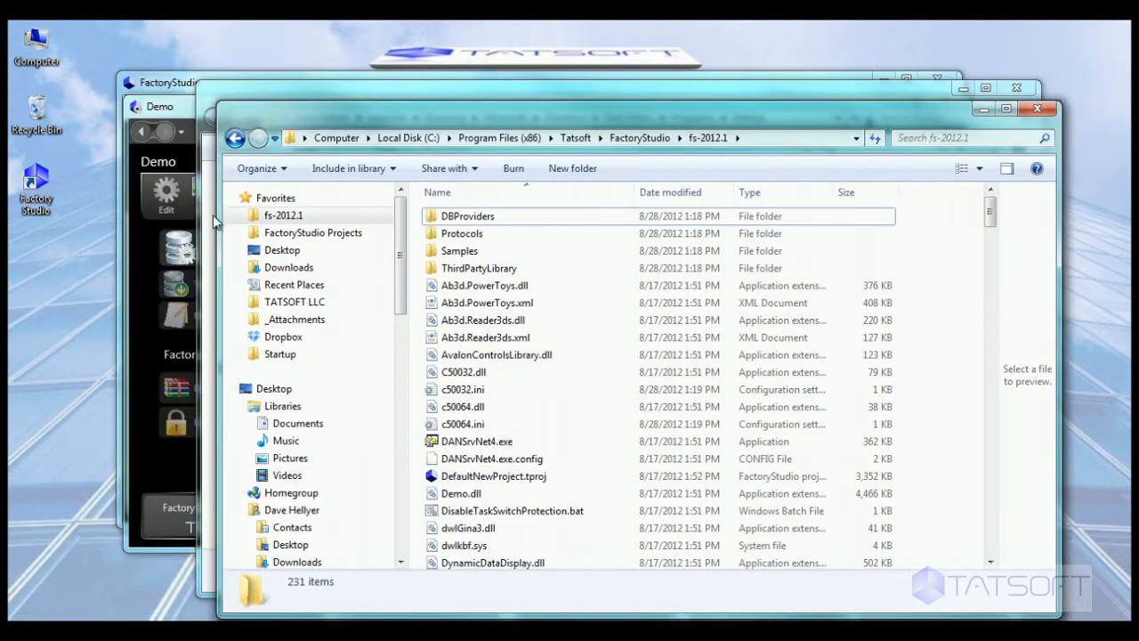
click(269, 218)
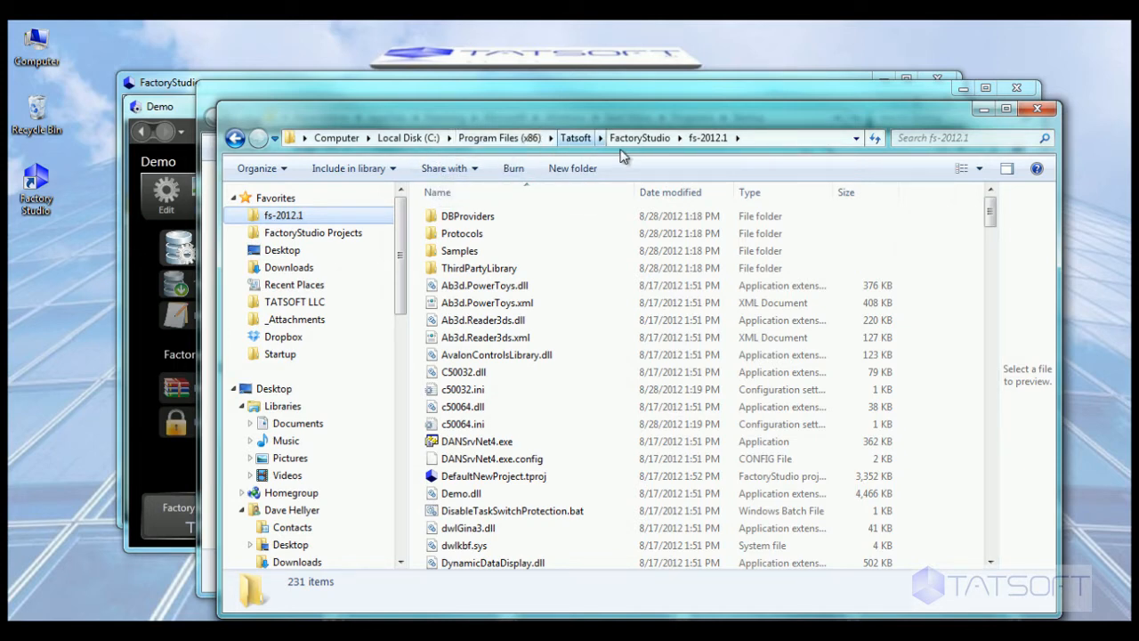
click(767, 135)
key(ctrl+c)
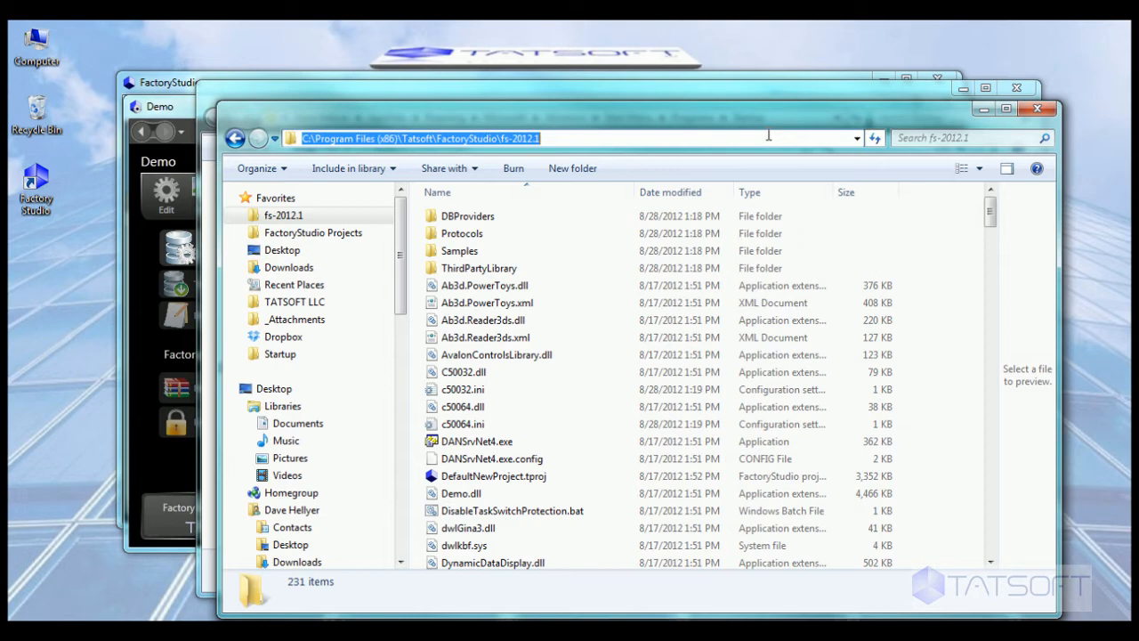
click(1037, 110)
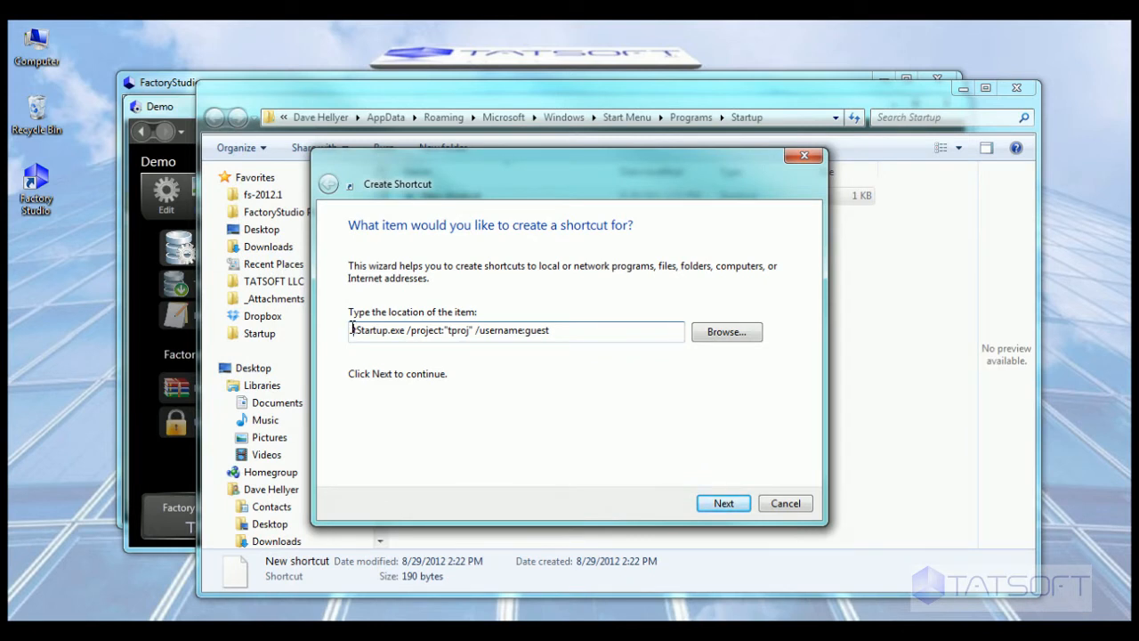
Step: Insert the copied installation path and a backslash before tStartup.exe, and enclose the complete executable path in double quotes
key(ctrl+v)
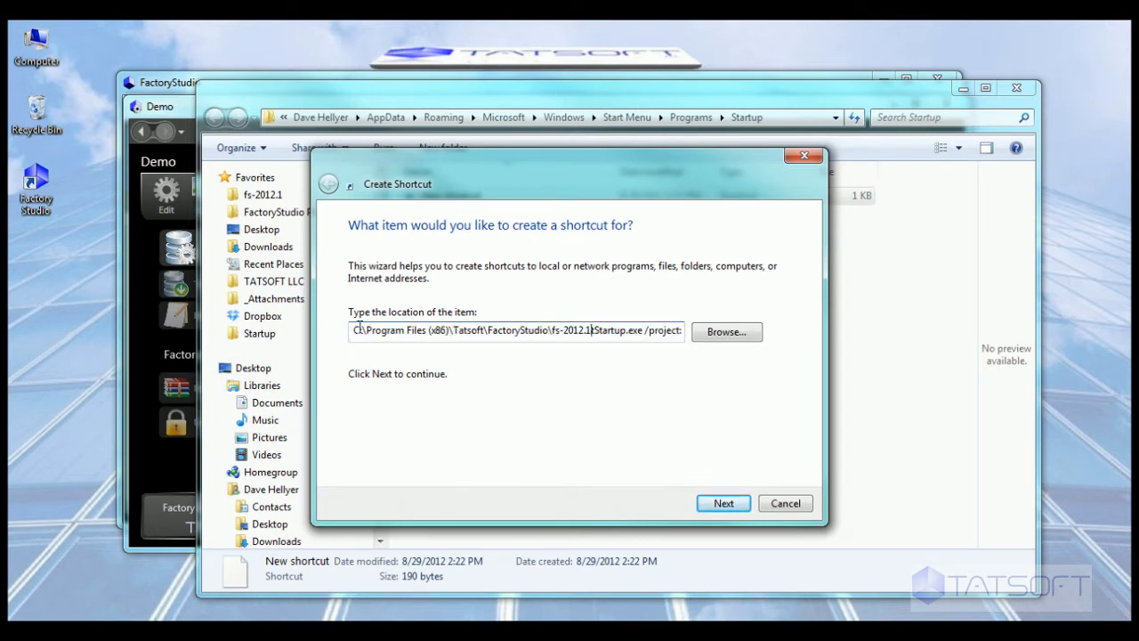
text(\)
key(Right)
key(Right)
key(Right)
key(Right)
key(Right)
key(Right)
text(")
text(")
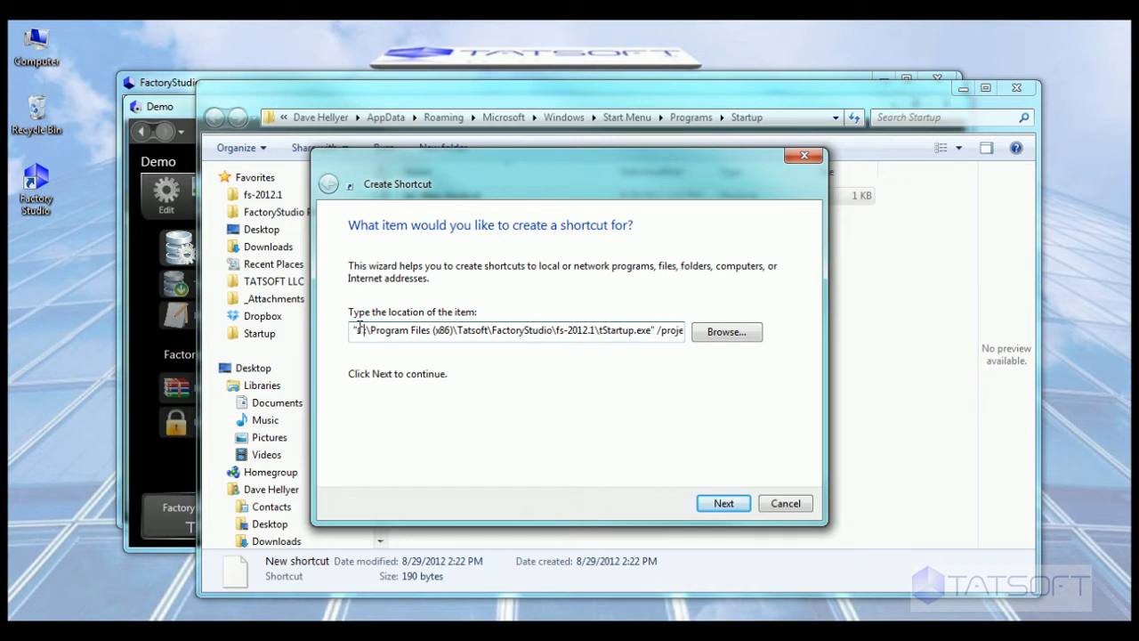
Step: Place the text cursor in the /project parameter near tproj in the shortcut's command line
key(Right)
key(Right)
key(Right)
key(Right)
key(Right)
key(Right)
key(Right)
key(Right)
key(Right)
key(Right)
key(Right)
key(Right)
key(Right)
key(Right)
key(Right)
key(Right)
key(Right)
key(Right)
key(Right)
key(Right)
key(Right)
key(Right)
key(Right)
key(Right)
key(Right)
key(Right)
key(Right)
key(Right)
key(Right)
key(Right)
key(Right)
key(Right)
key(Right)
key(Right)
key(Right)
key(Right)
key(Right)
key(Right)
key(Right)
key(Right)
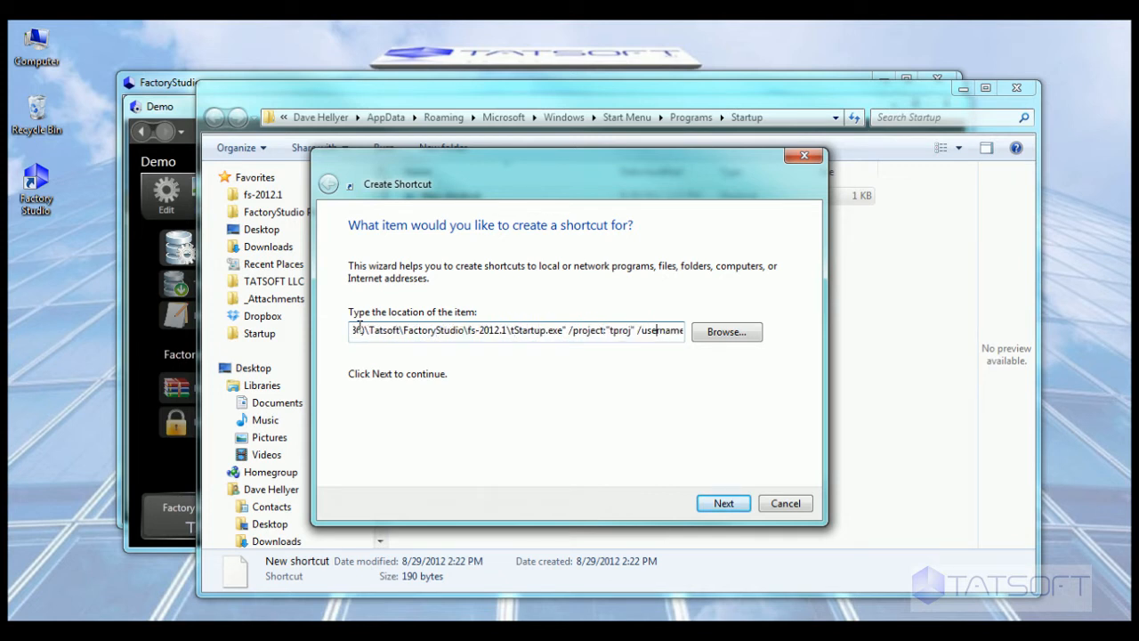
key(Left)
key(Left)
key(Left)
key(Left)
key(Left)
Step: Copy the full path of the FactoryStudio Projects folder from a new Windows Explorer window, and close that window
key(alt+Tab)
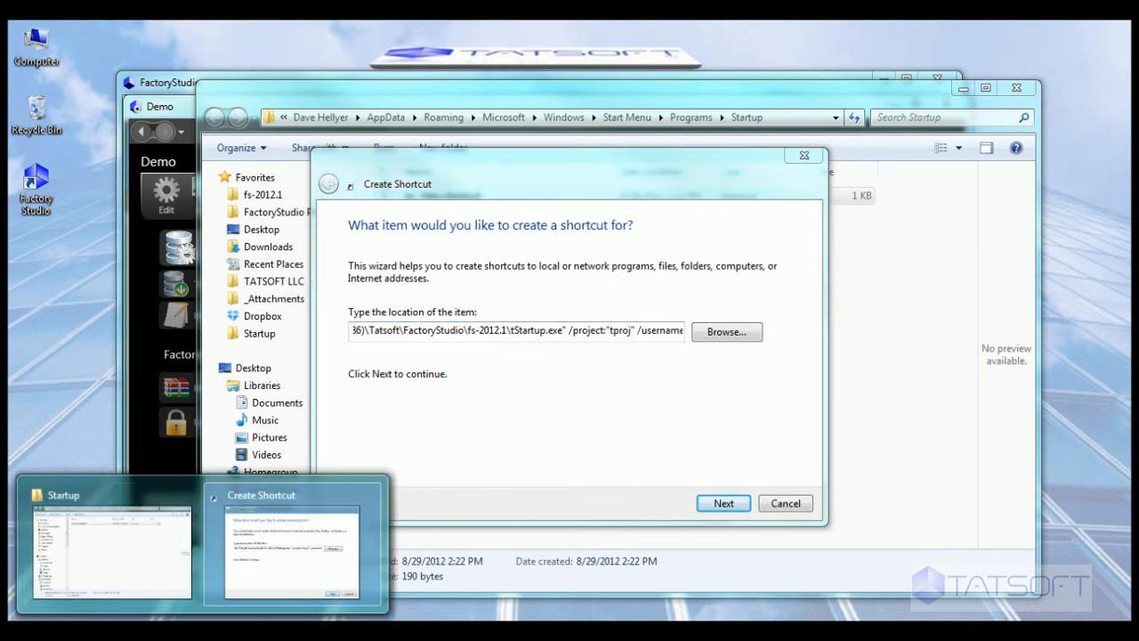
right_click(160, 619)
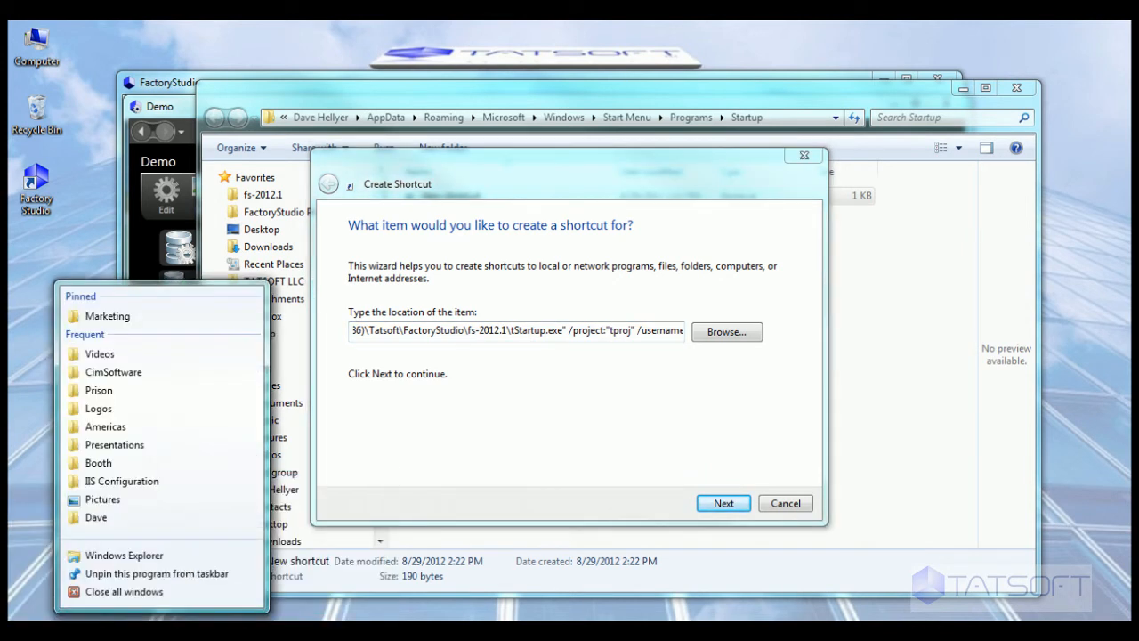
click(152, 554)
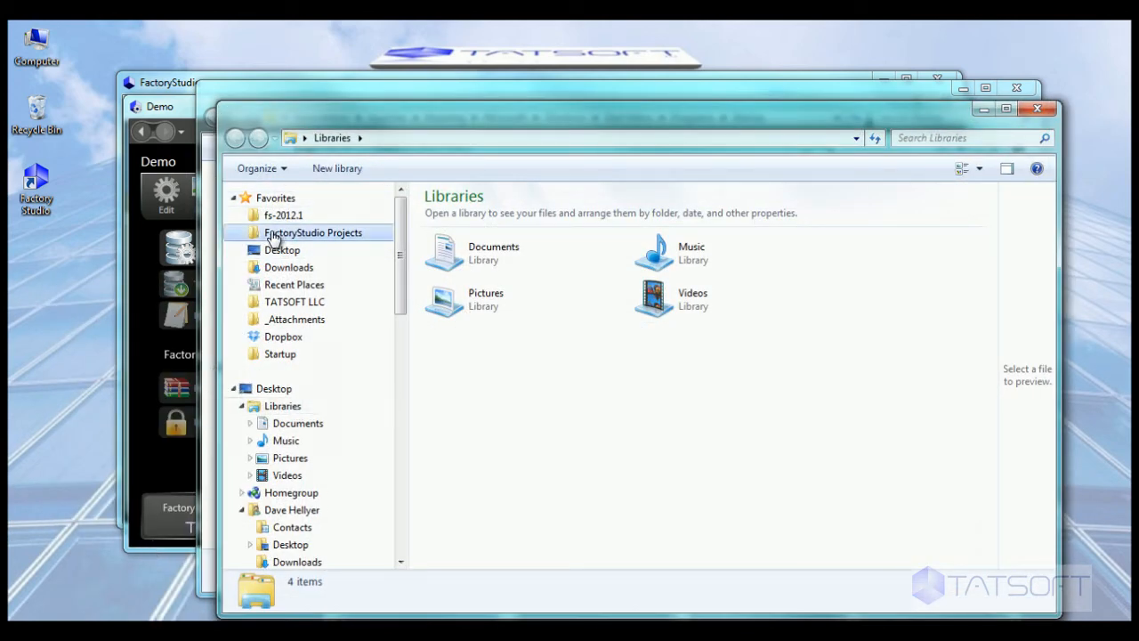
click(272, 235)
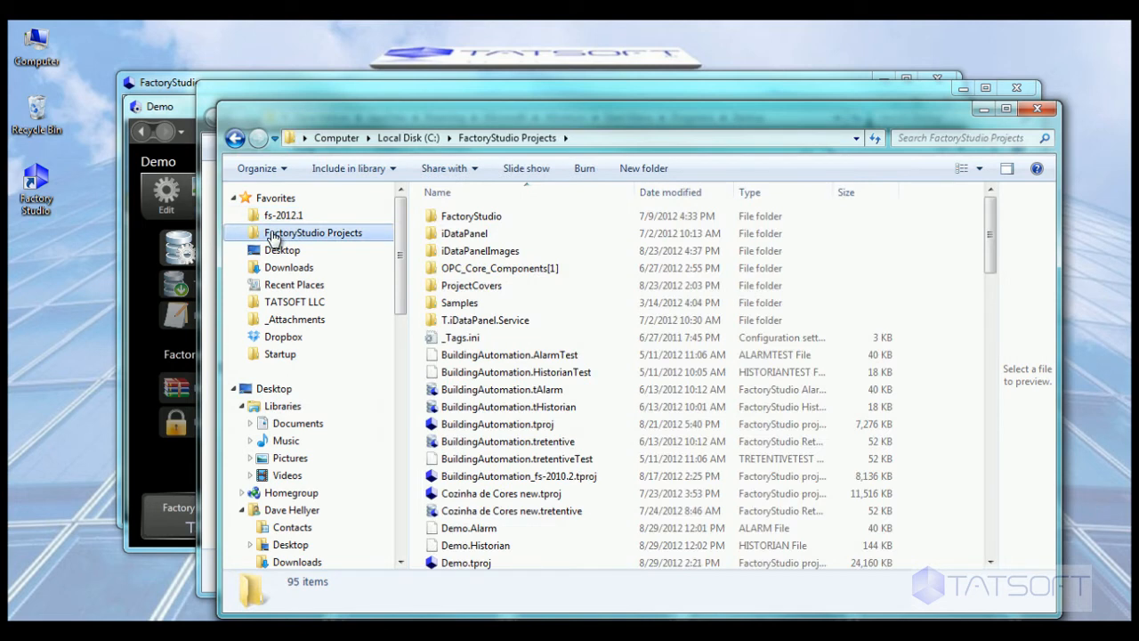
click(580, 138)
key(ctrl+c)
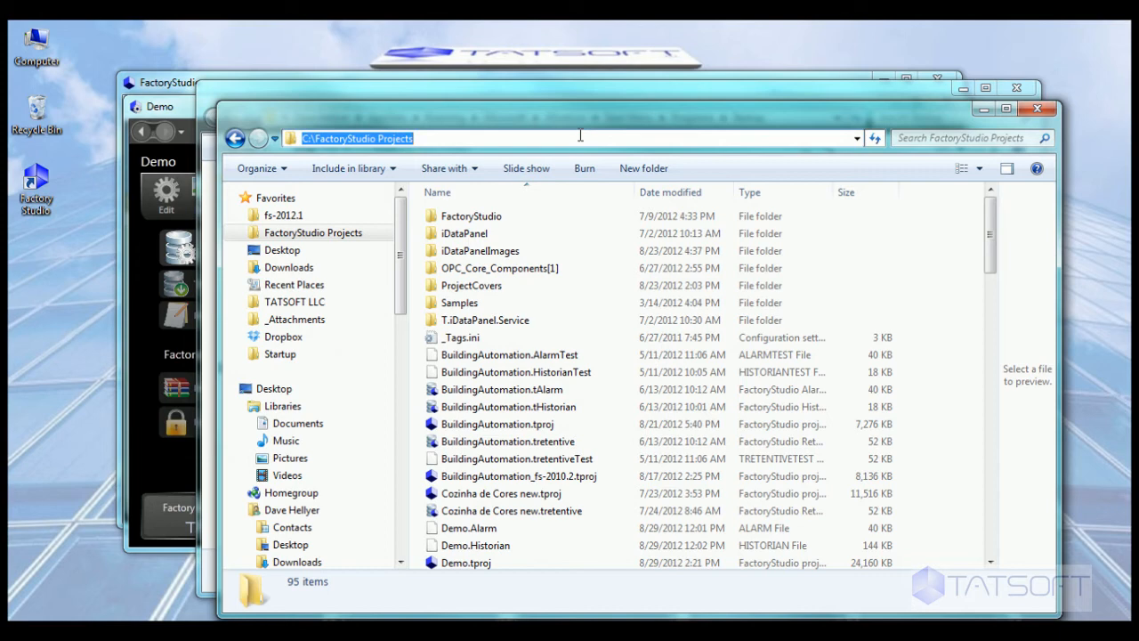
click(1036, 108)
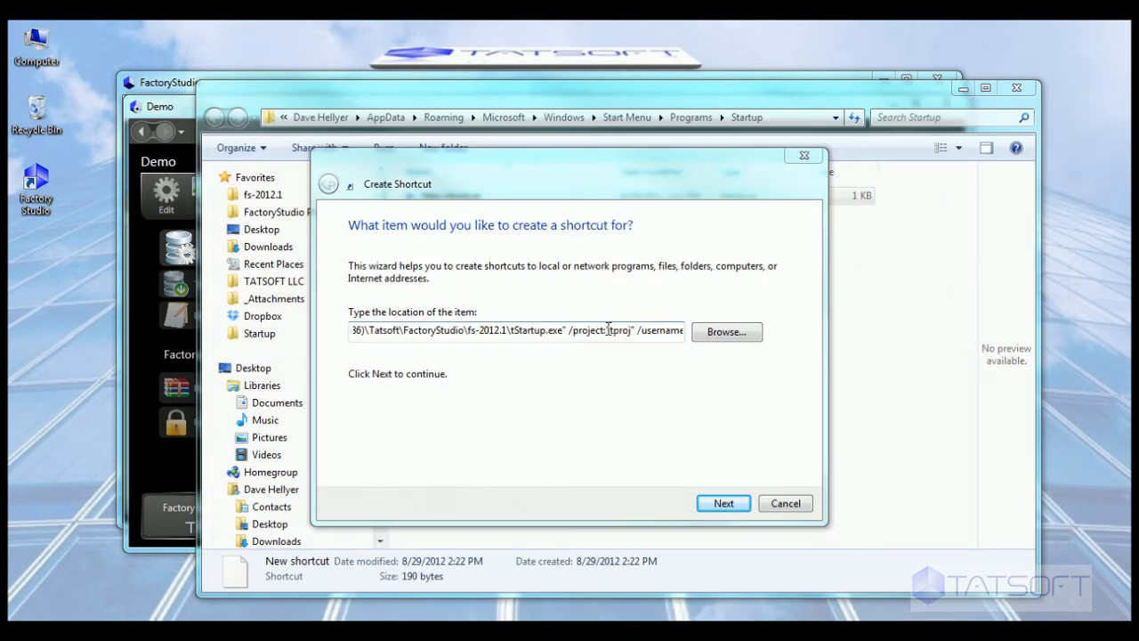
Step: Insert the copied projects path followed by \demo. directly before tproj inside the /project quotes
click(608, 331)
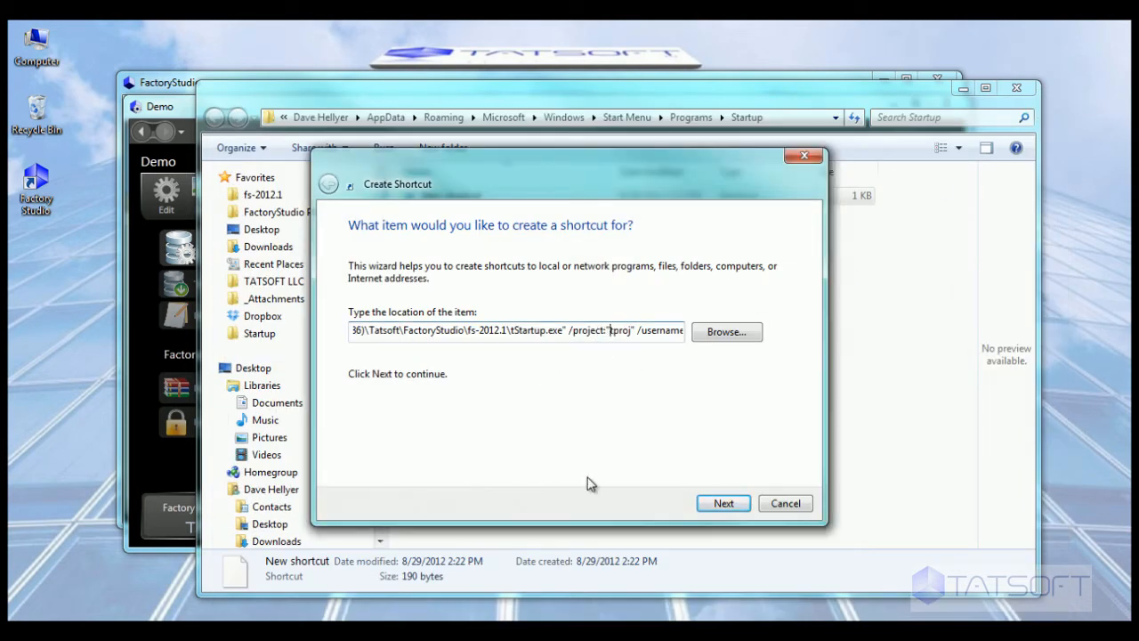
key(ctrl+v)
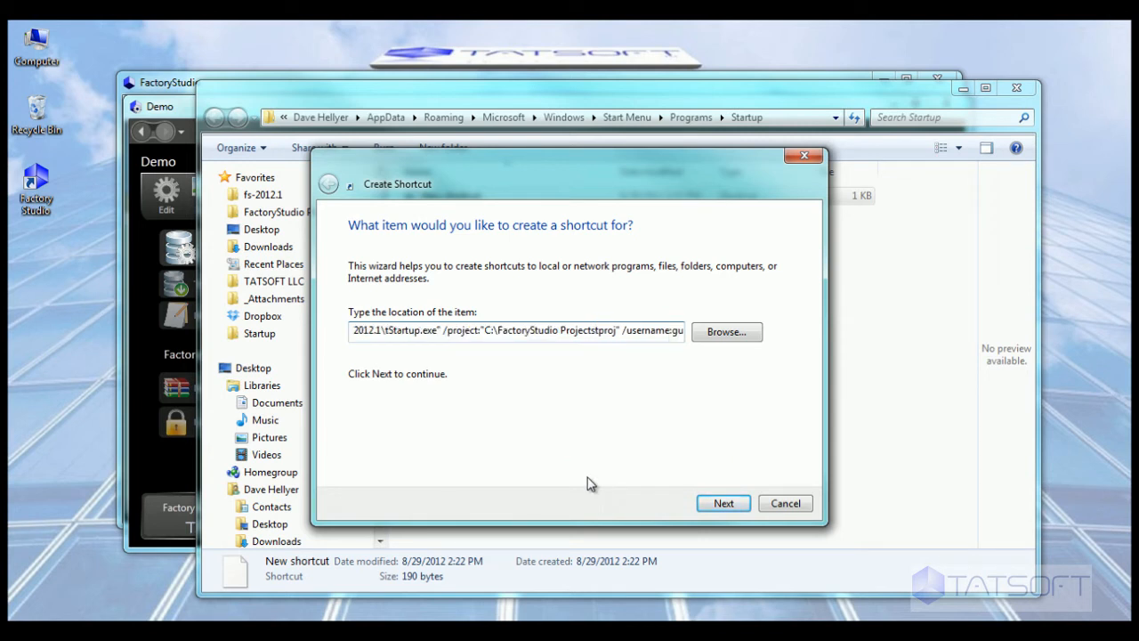
text(\demo.)
Step: Name the shortcut "Autostart FactoryStudio", finish creating it, and close the Startup folder
click(719, 504)
text(A)
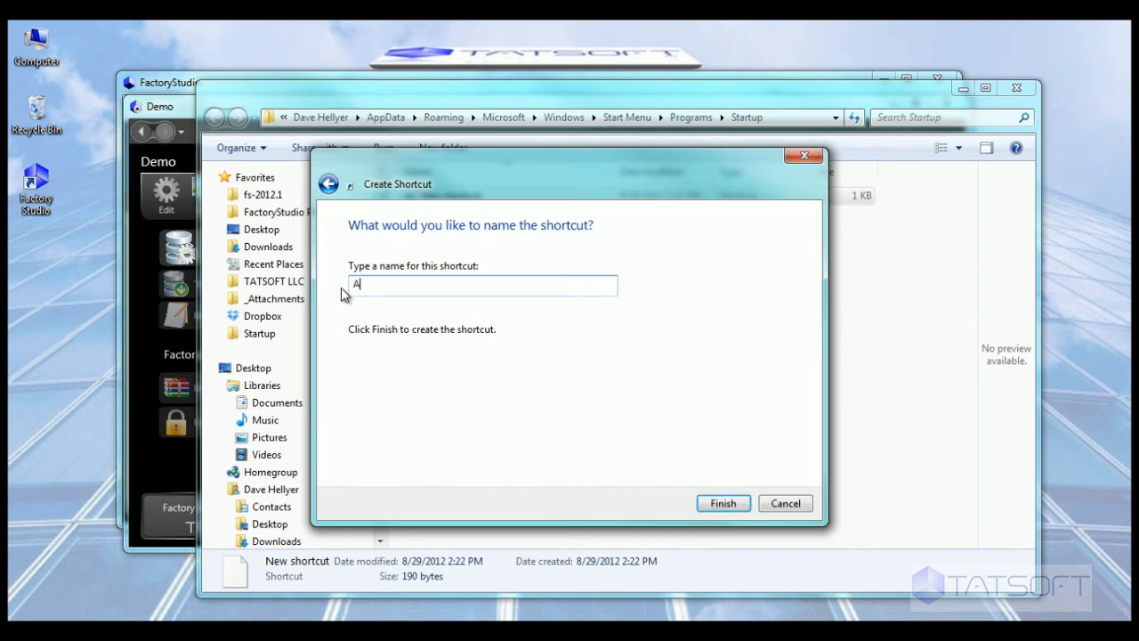
text(utostart FactoryStudio)
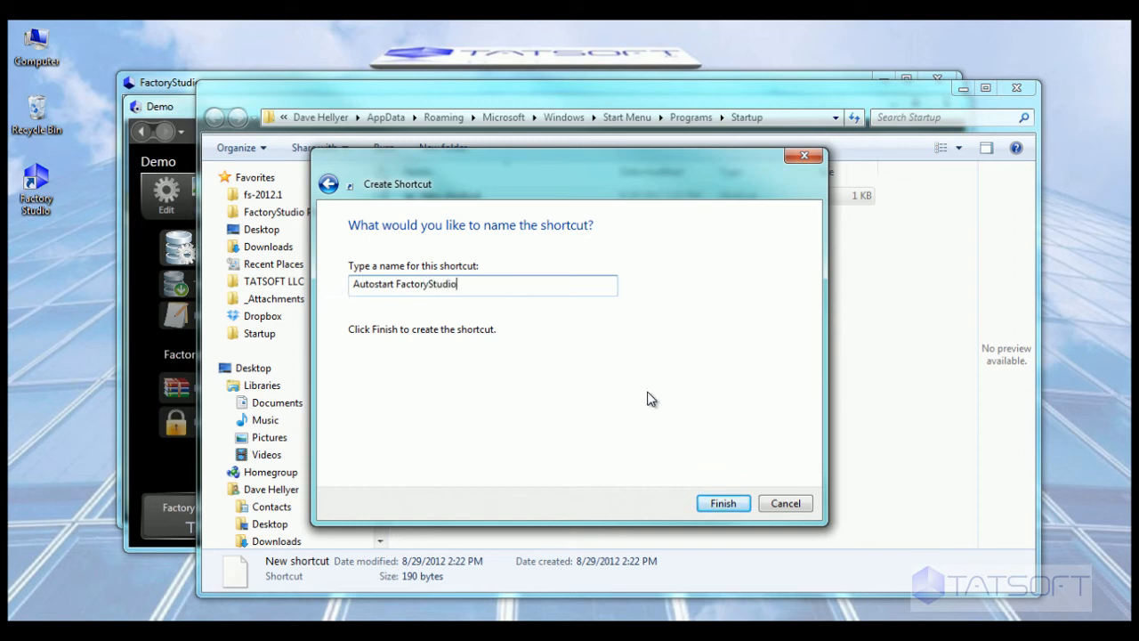
click(723, 504)
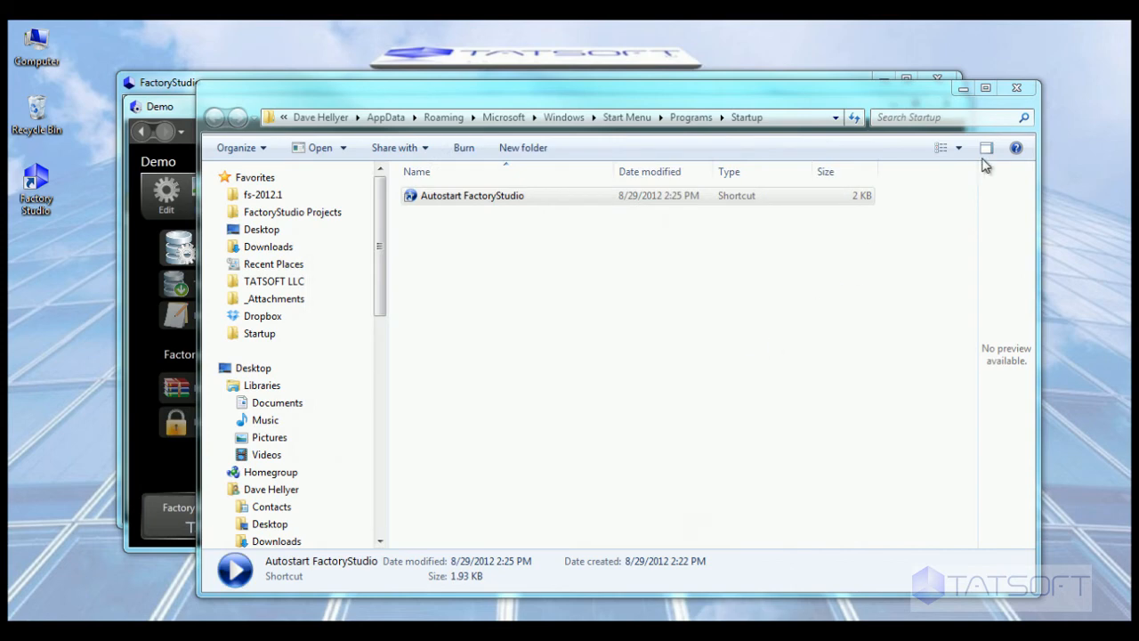
click(1017, 87)
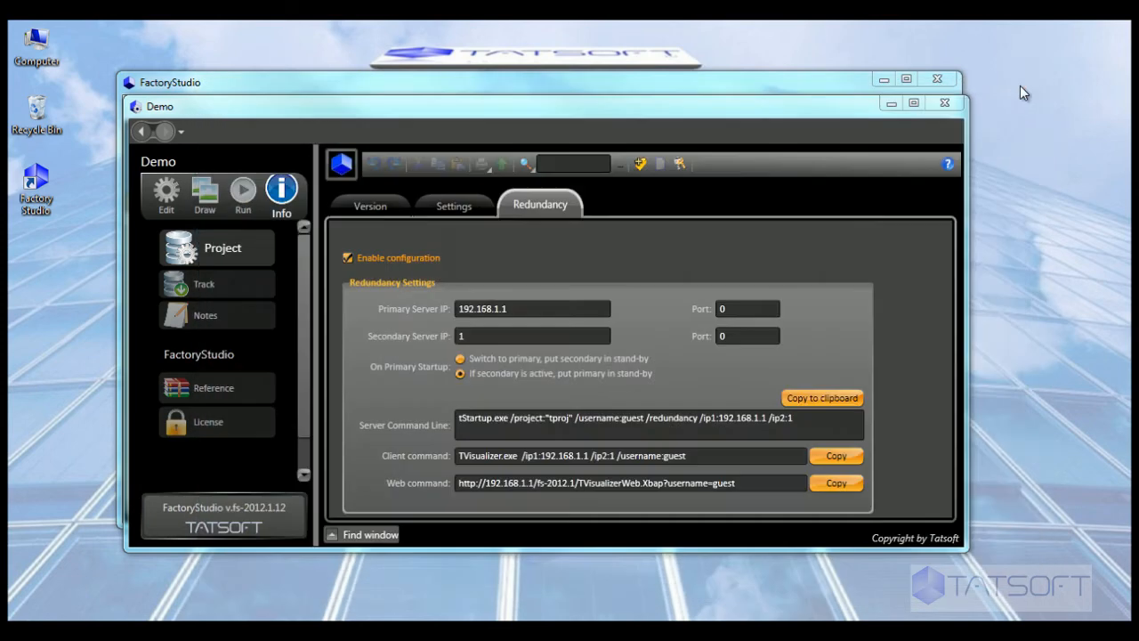
Step: Clear the secondary and primary server IP addresses in the redundancy settings, and close the Demo project and FactoryStudio
key(BackSpace)
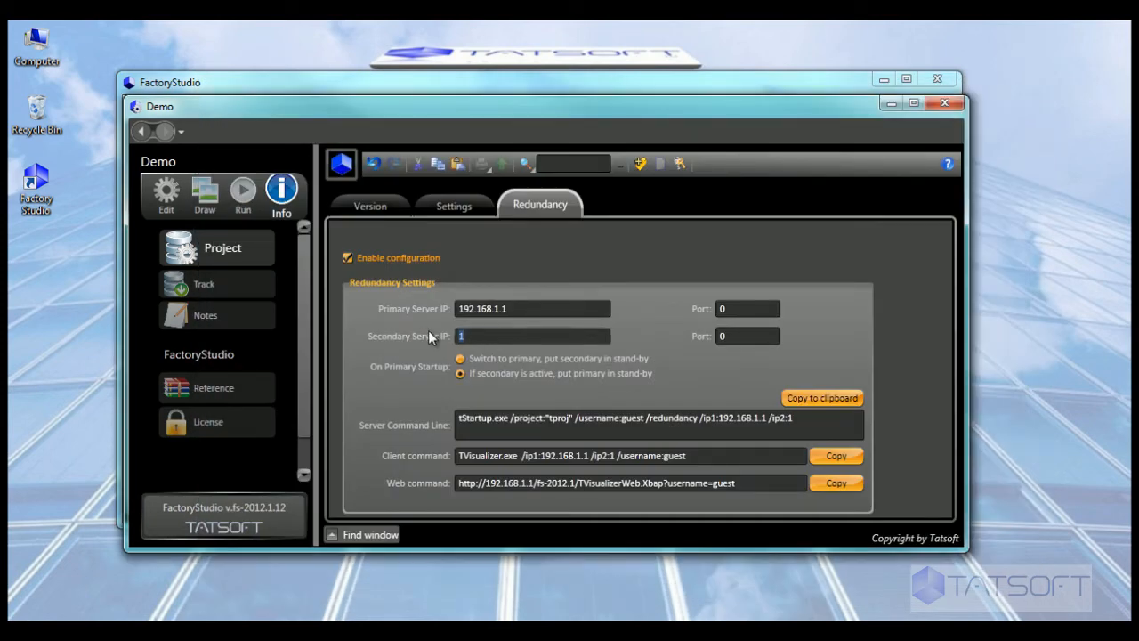
drag(522, 309, 391, 303)
key(BackSpace)
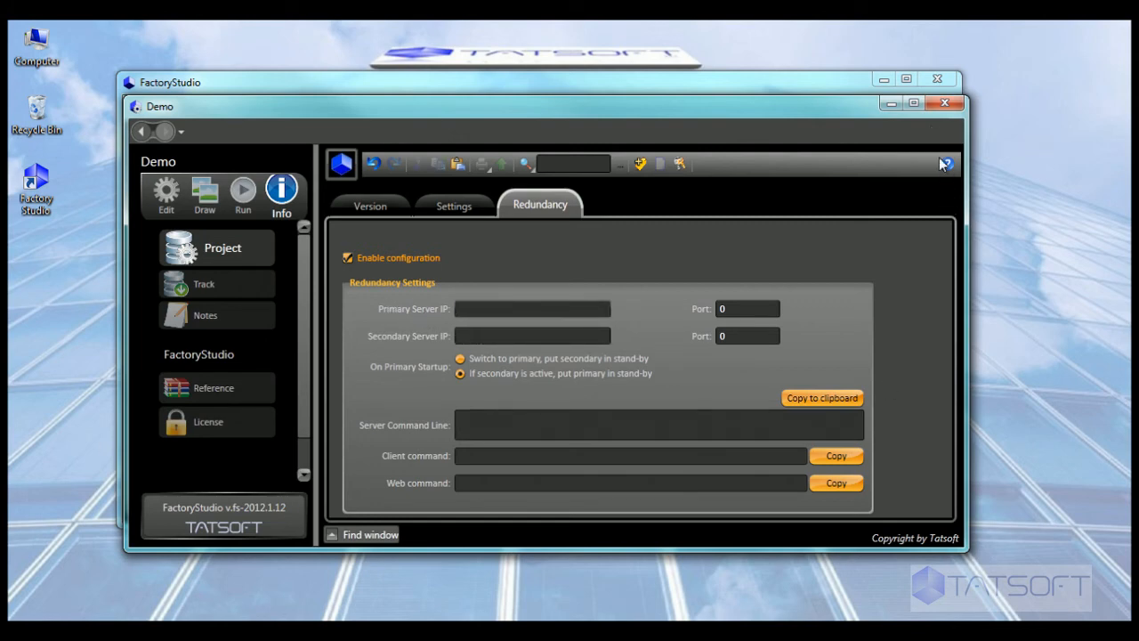
click(944, 103)
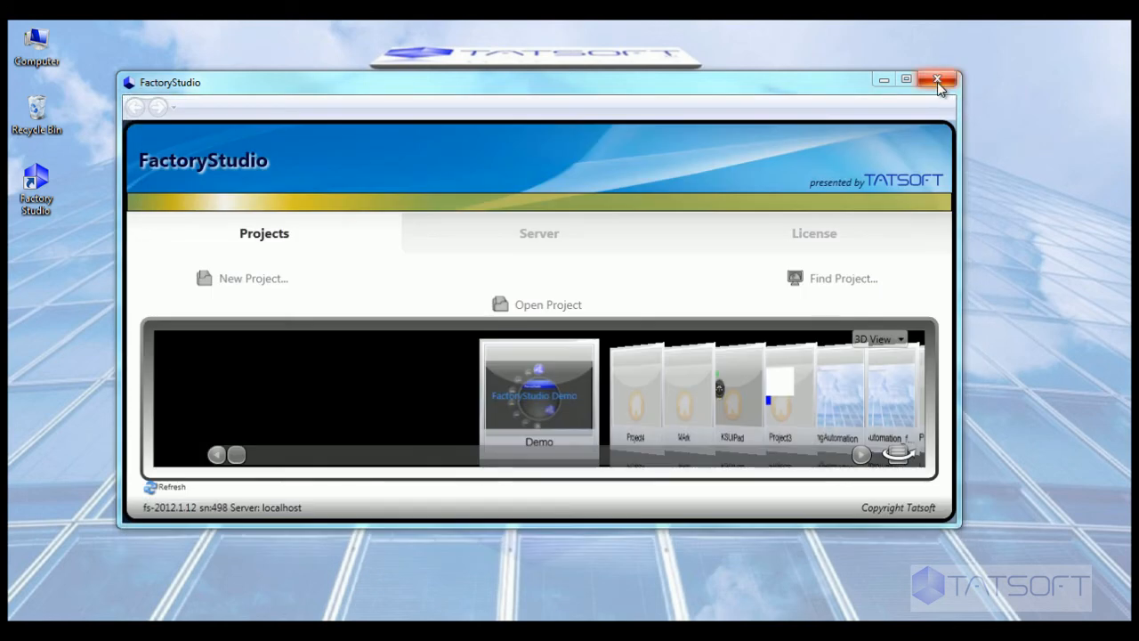
click(938, 79)
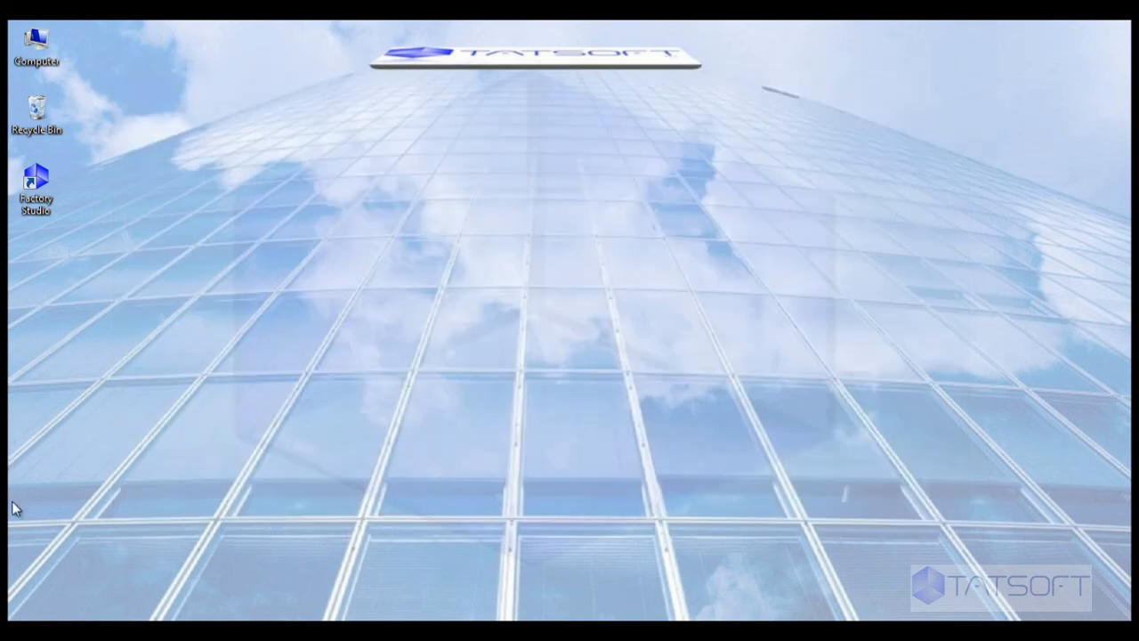
Step: Launch the Autostart FactoryStudio shortcut from the Startup folder of the installed programs to test it
key(super)
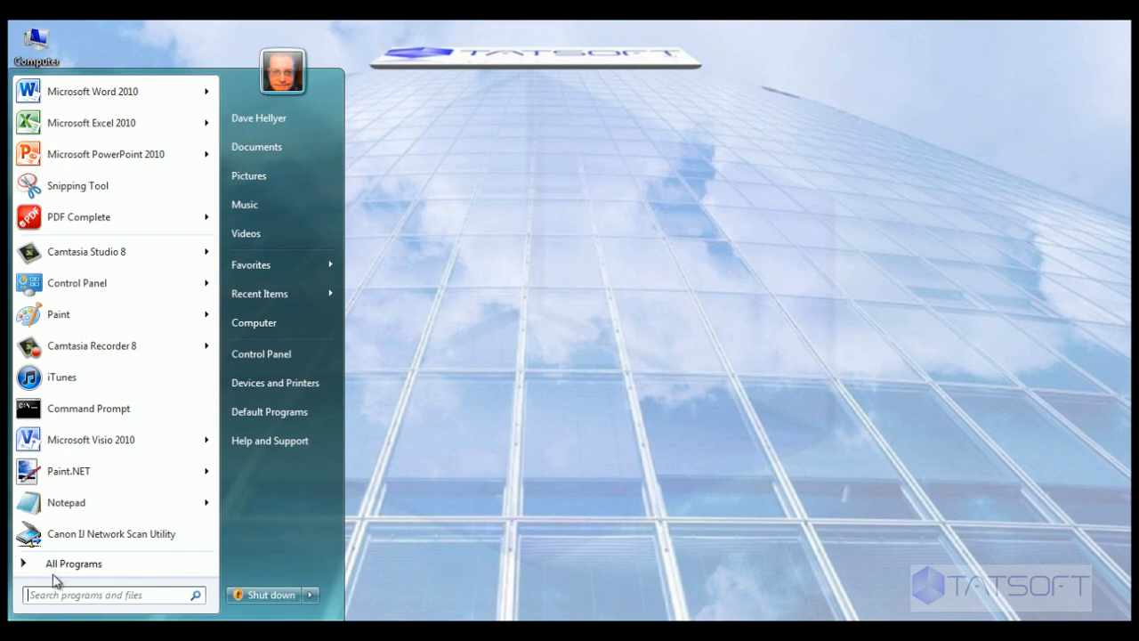
click(55, 573)
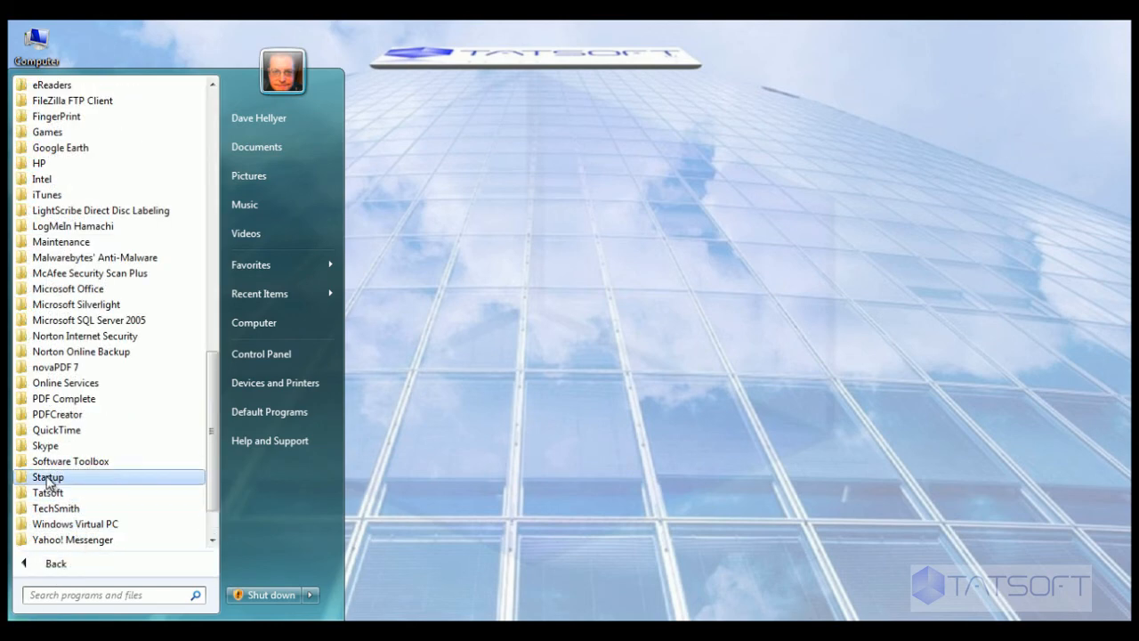
click(49, 478)
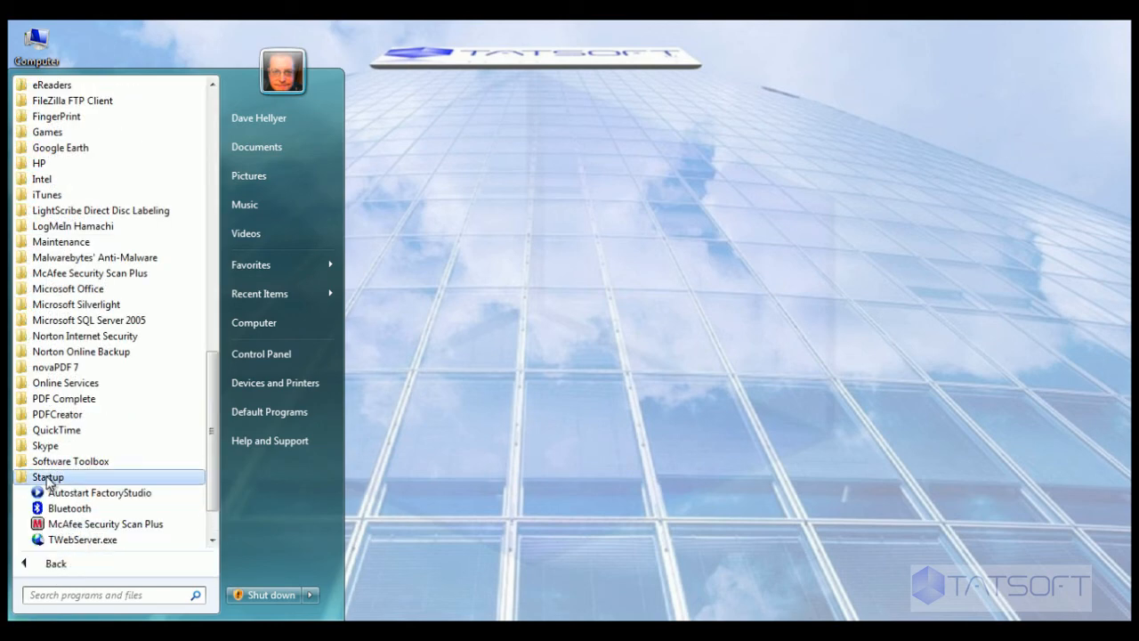
click(104, 493)
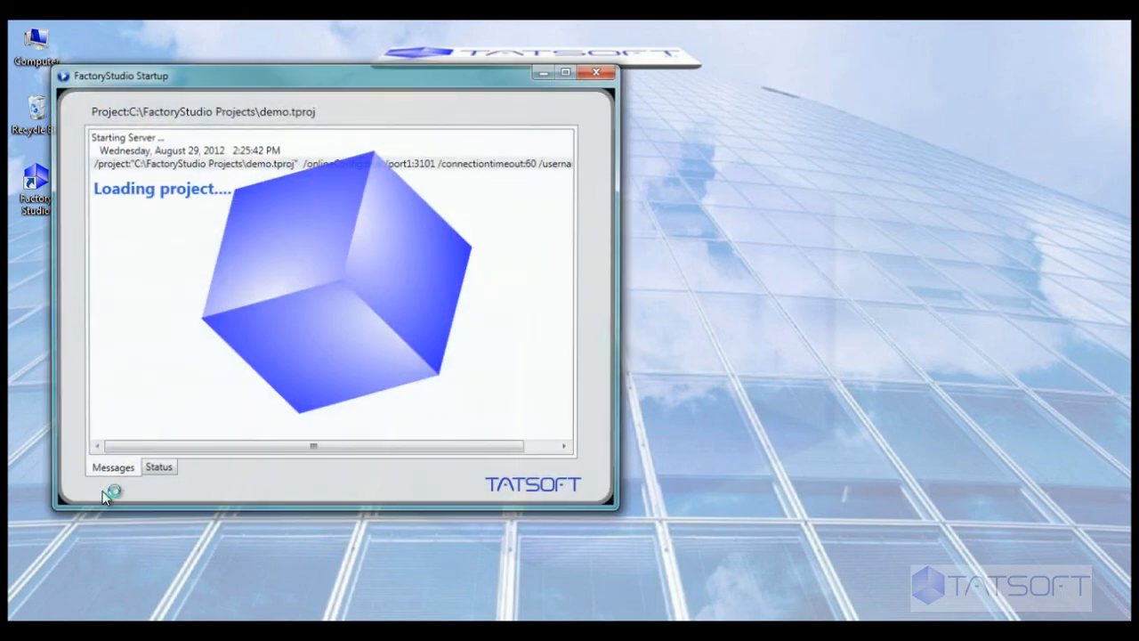